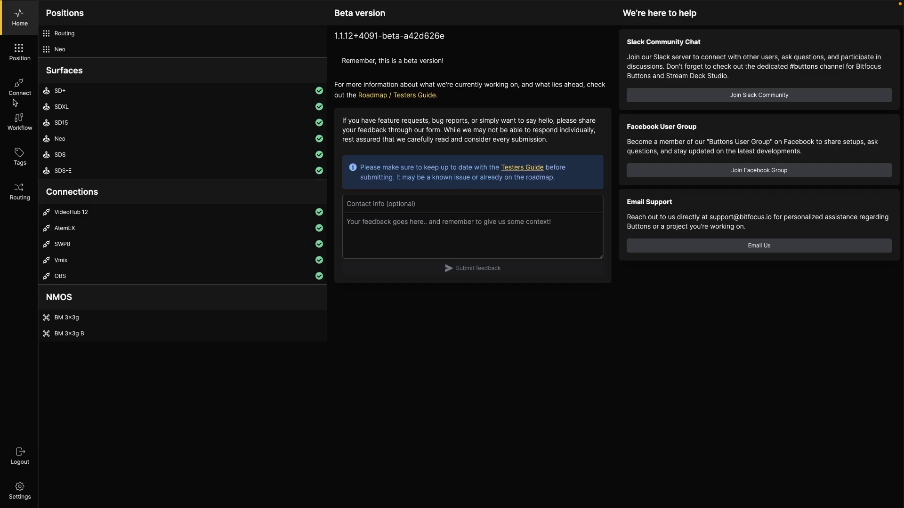
# - Start a new connection and filter the connection type list to router modules only
pyautogui.click(19, 85)
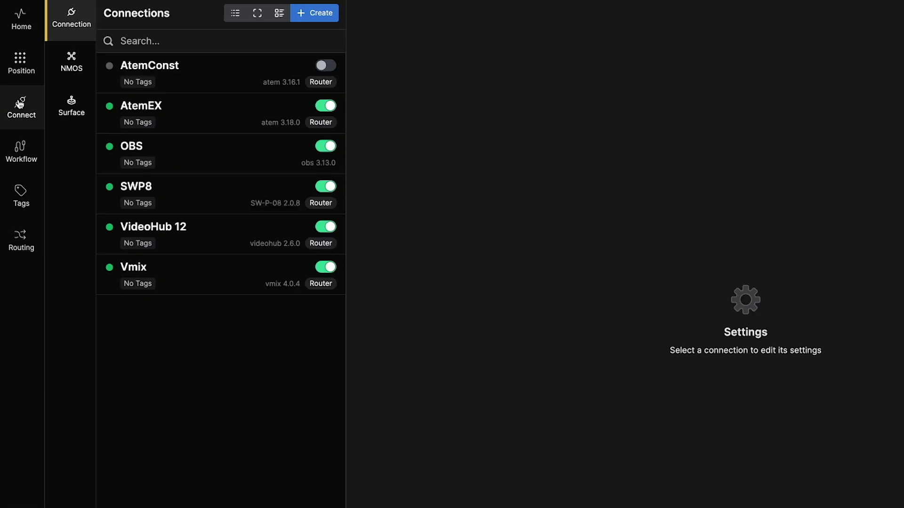
pyautogui.click(320, 13)
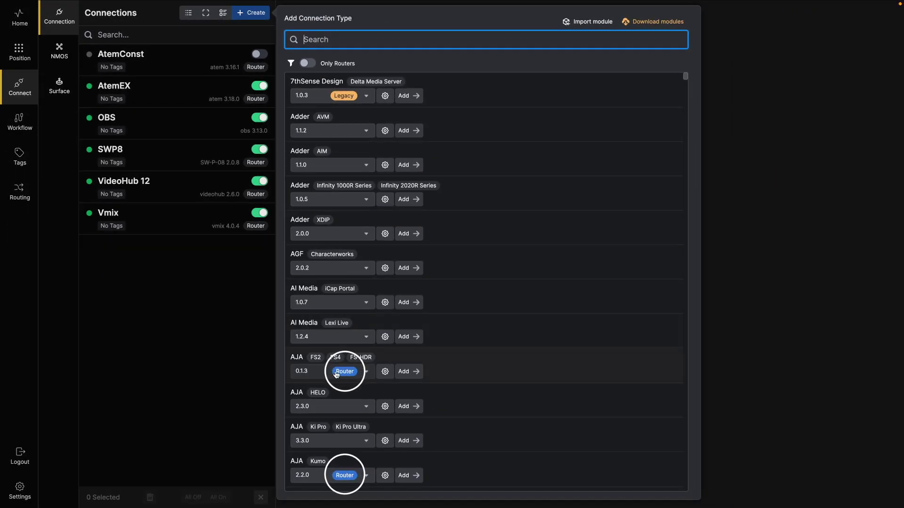
pyautogui.scroll(-3, 334, 438)
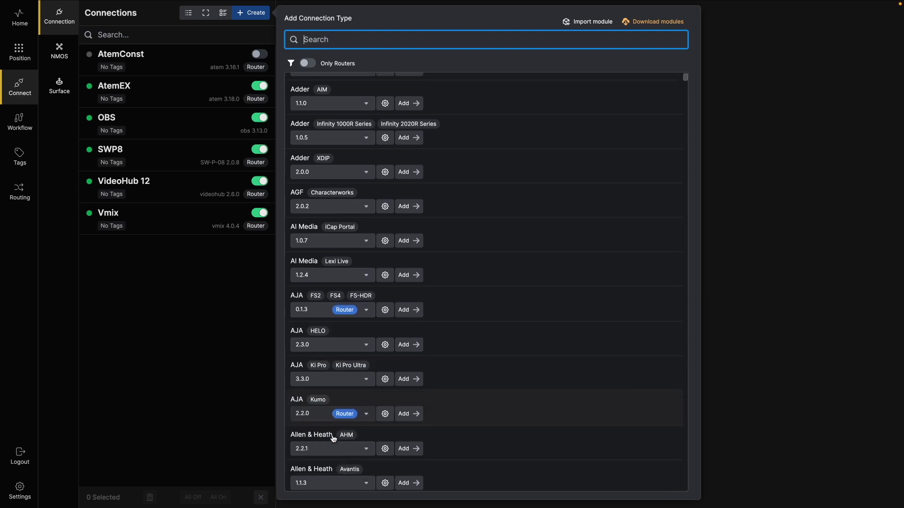
pyautogui.scroll(-4, 334, 438)
pyautogui.scroll(7, 334, 435)
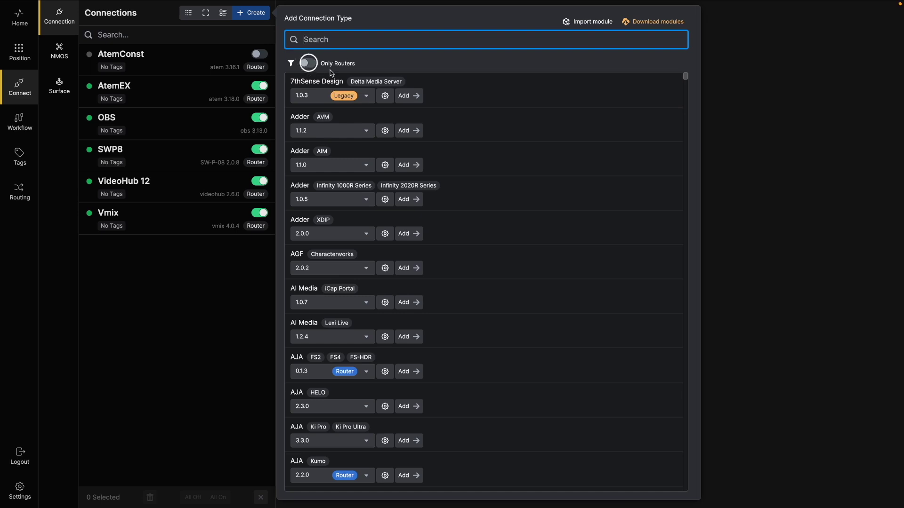
pyautogui.click(307, 63)
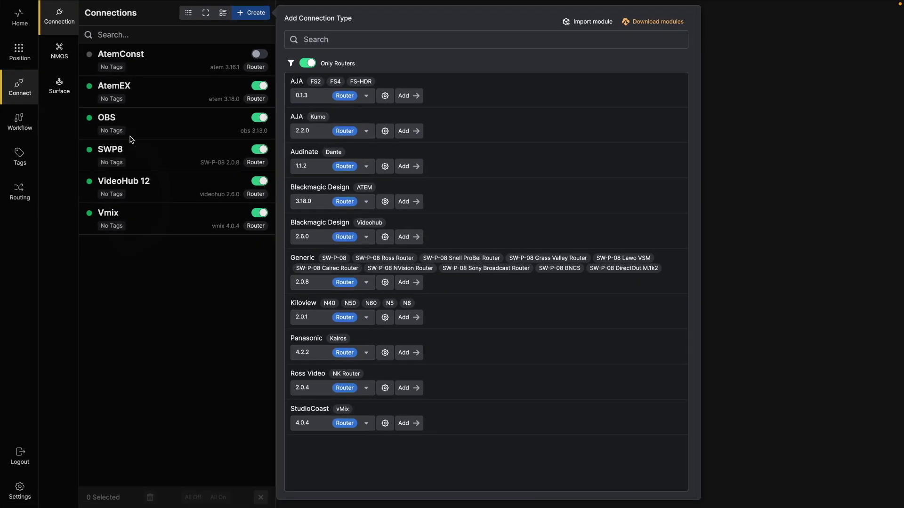
# - Close the type list and step through SWP8 and VideoHub 12 to the Vmix connection's ports
pyautogui.click(109, 151)
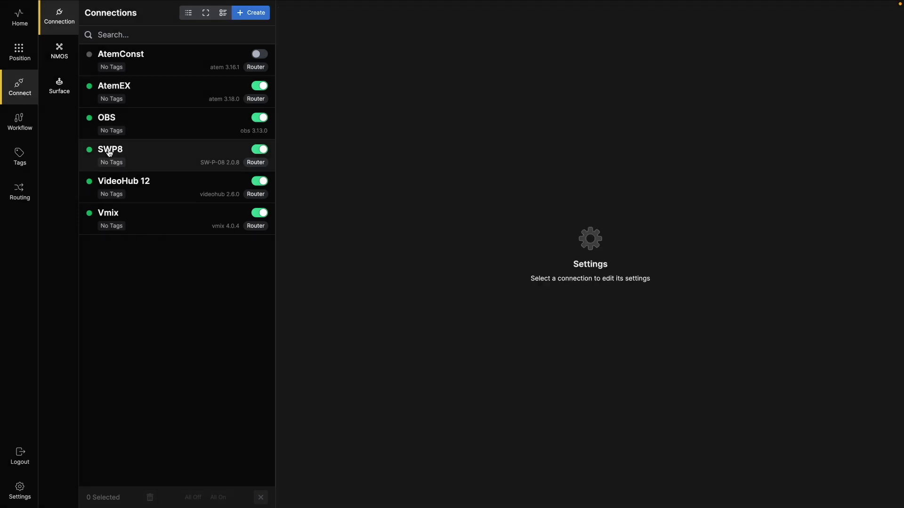
pyautogui.click(109, 152)
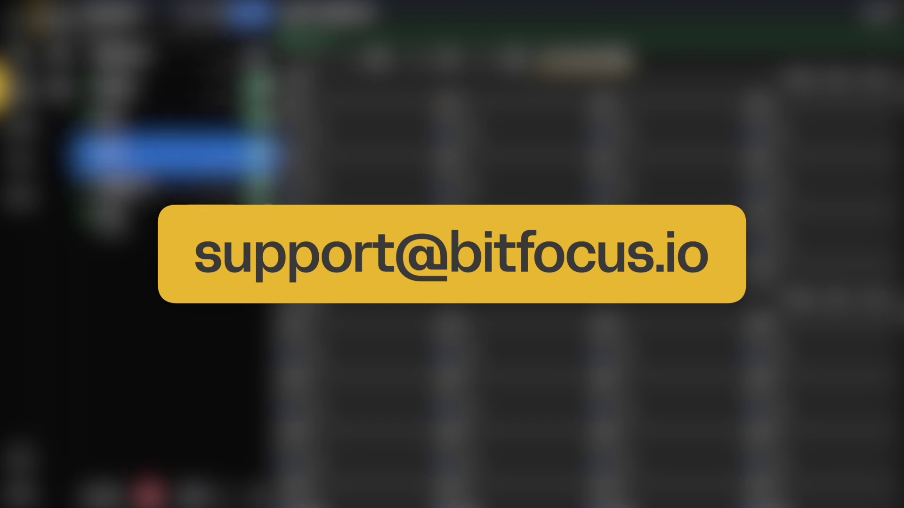
pyautogui.click(110, 183)
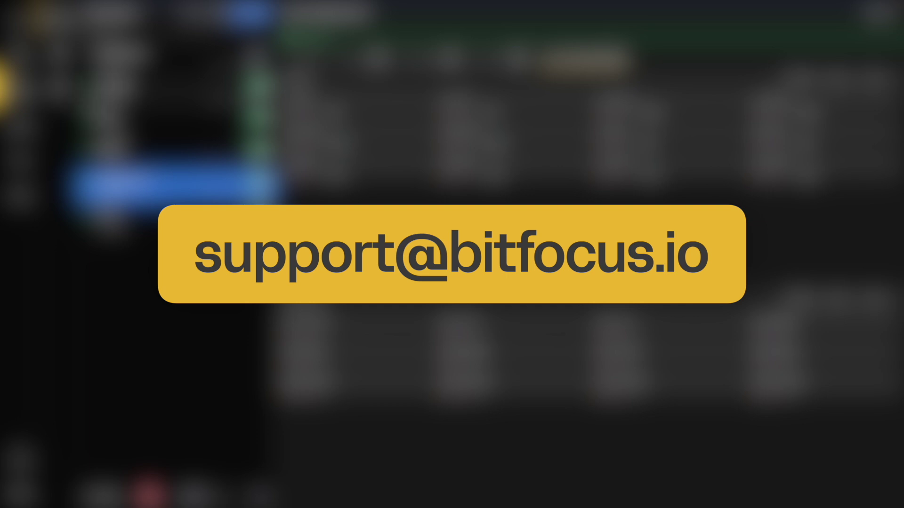
pyautogui.click(110, 216)
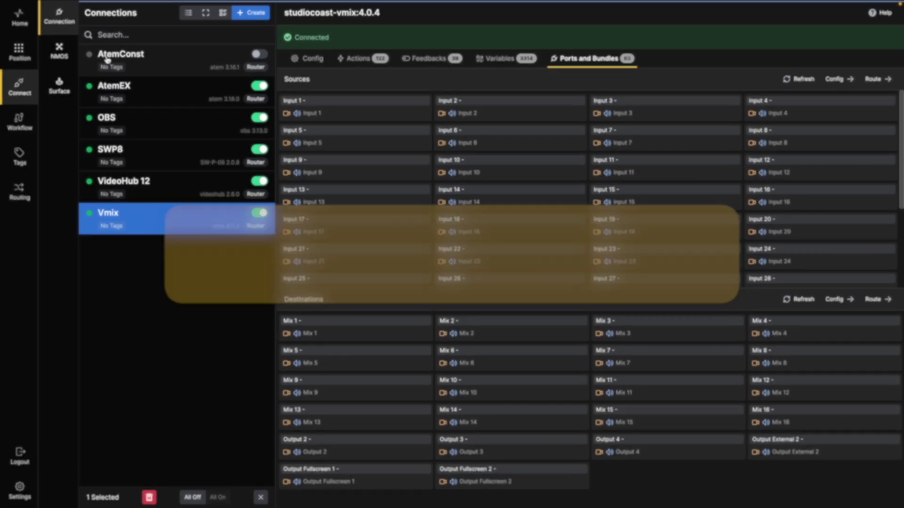
# - Compare the AtemEX and VideoHub 12 configs, then view AtemEX's source and destination ports
pyautogui.click(109, 89)
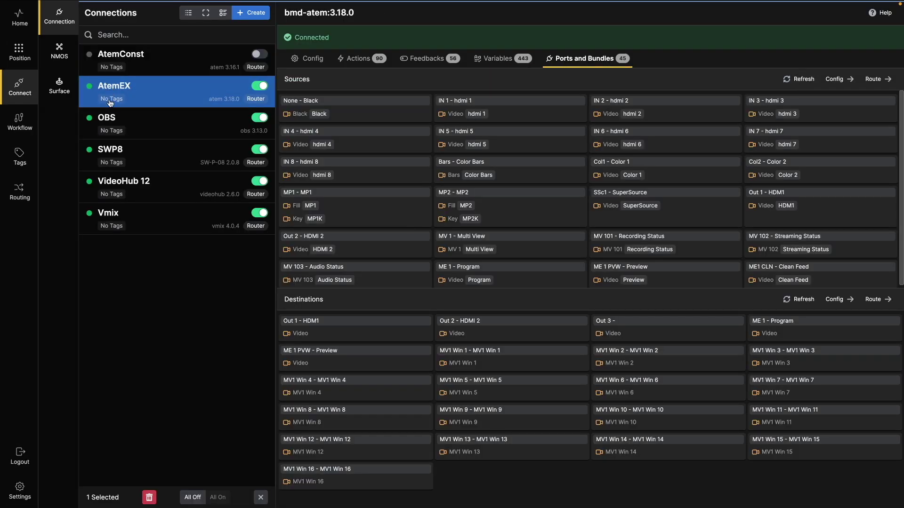
pyautogui.click(309, 62)
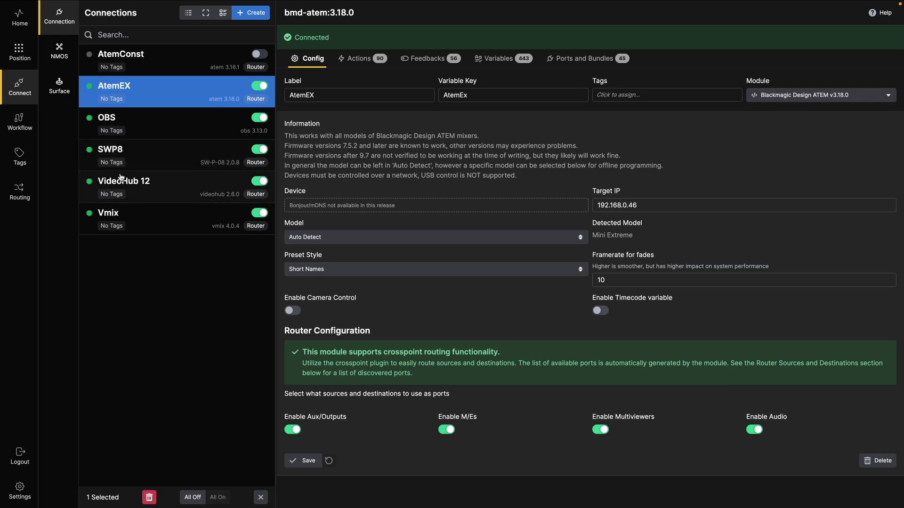
pyautogui.click(96, 188)
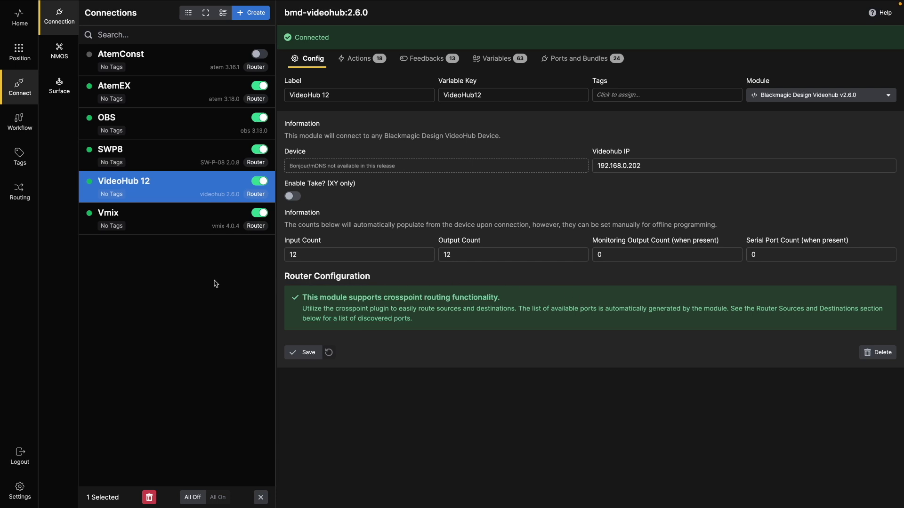
pyautogui.click(100, 90)
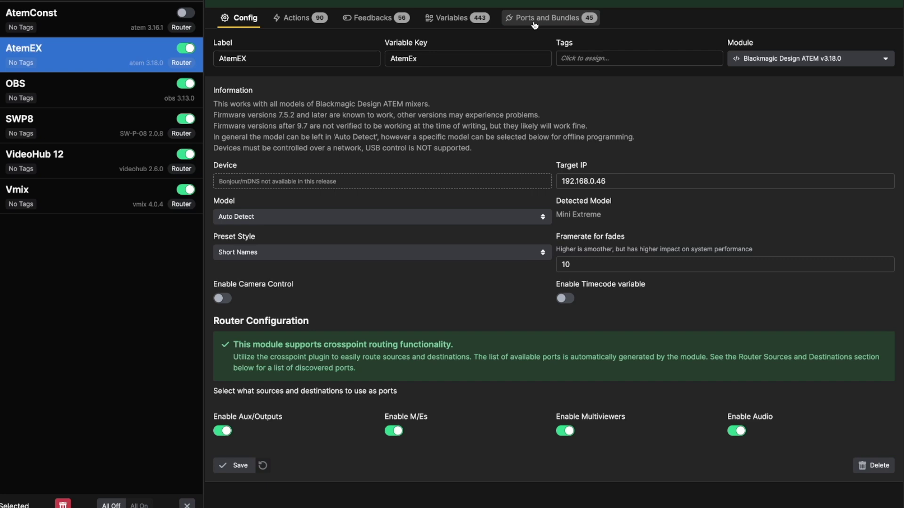
pyautogui.click(534, 21)
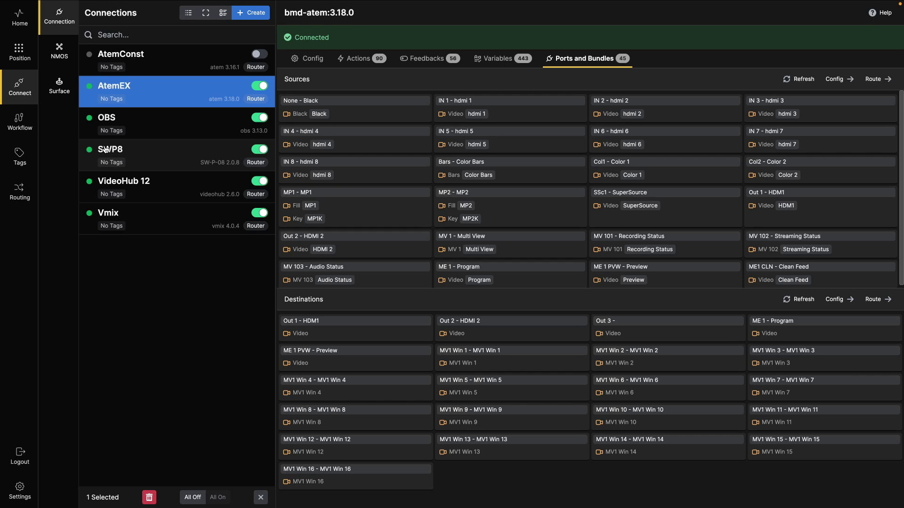
# - Scroll through the SWP8 connection's source and destination ports, then open the Routing view
pyautogui.click(108, 152)
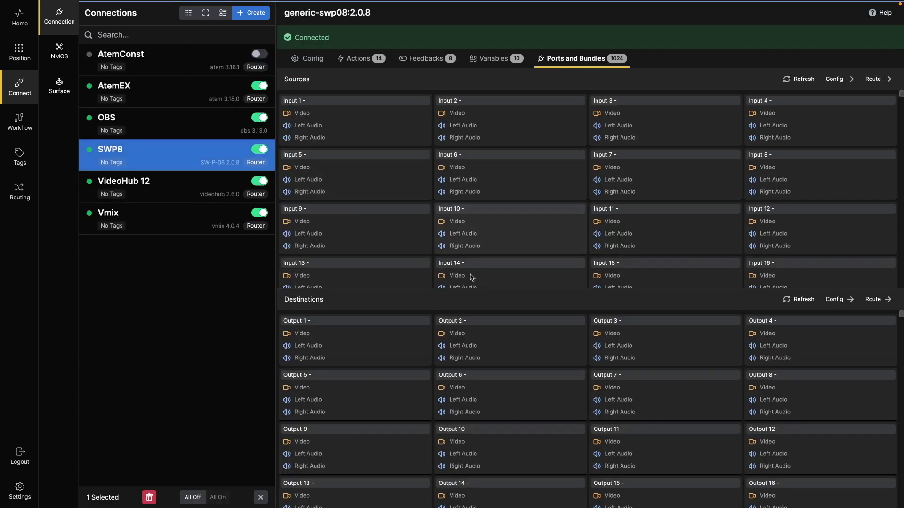
pyautogui.scroll(-5, 474, 286)
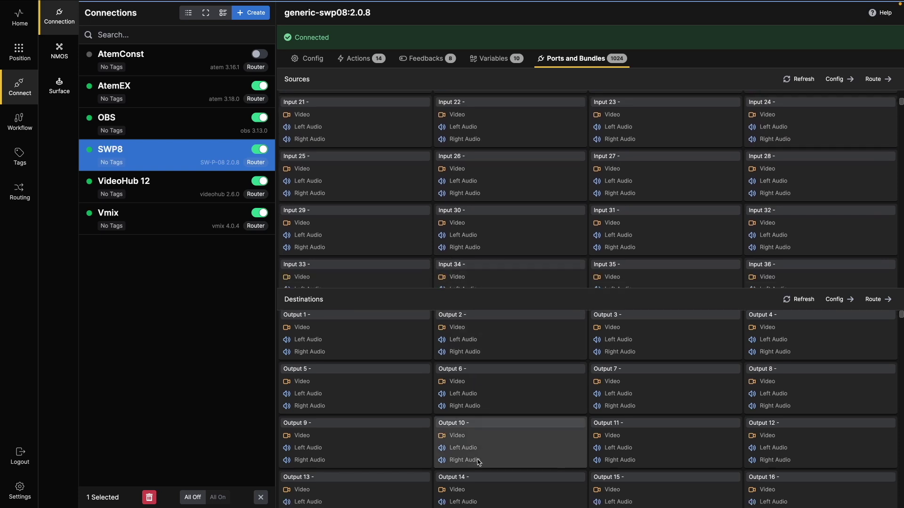
pyautogui.scroll(-5, 476, 460)
pyautogui.scroll(-3, 478, 462)
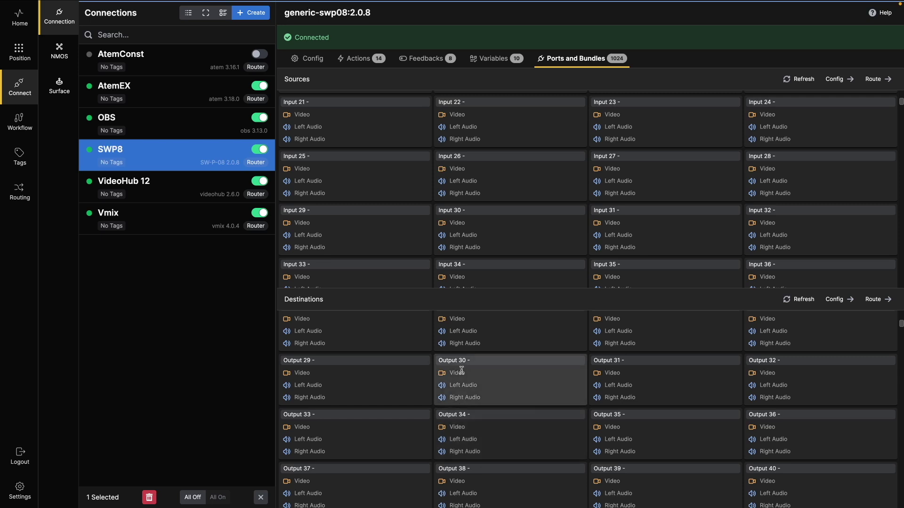
pyautogui.scroll(-4, 460, 261)
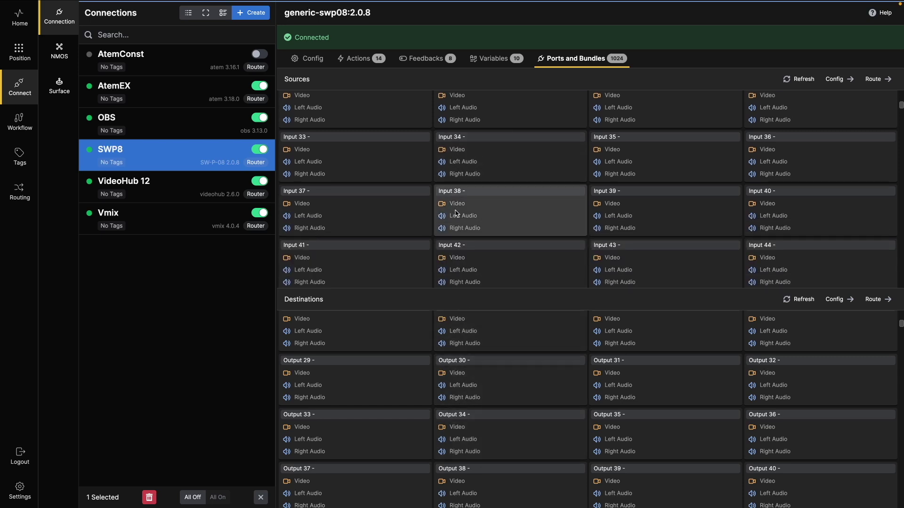
pyautogui.scroll(-3, 456, 213)
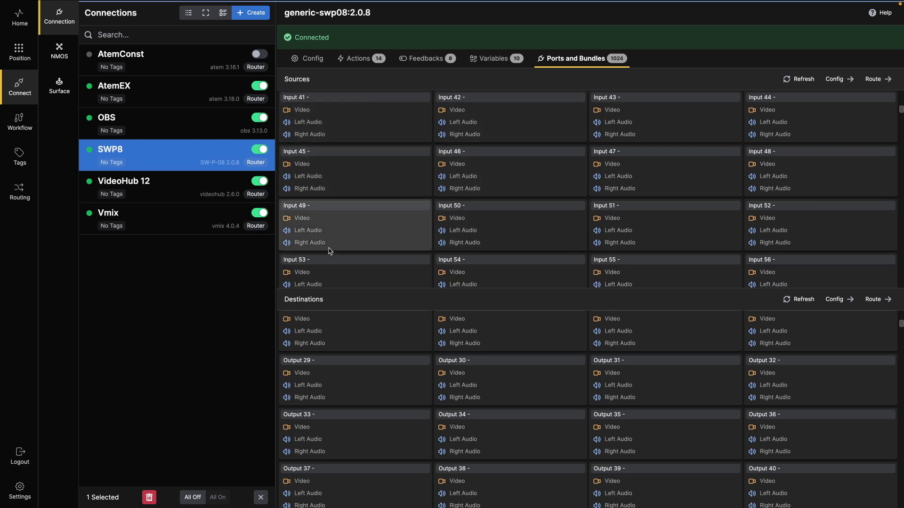
pyautogui.scroll(-2, 331, 261)
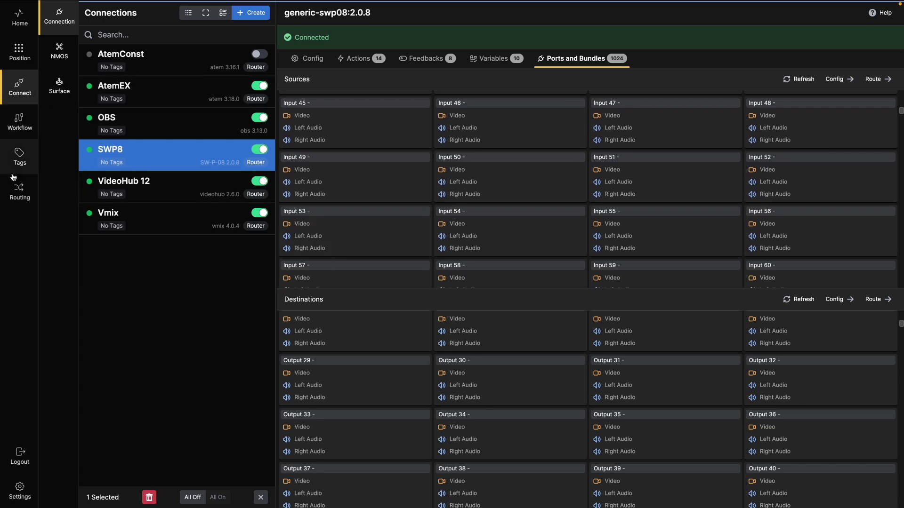
pyautogui.click(19, 192)
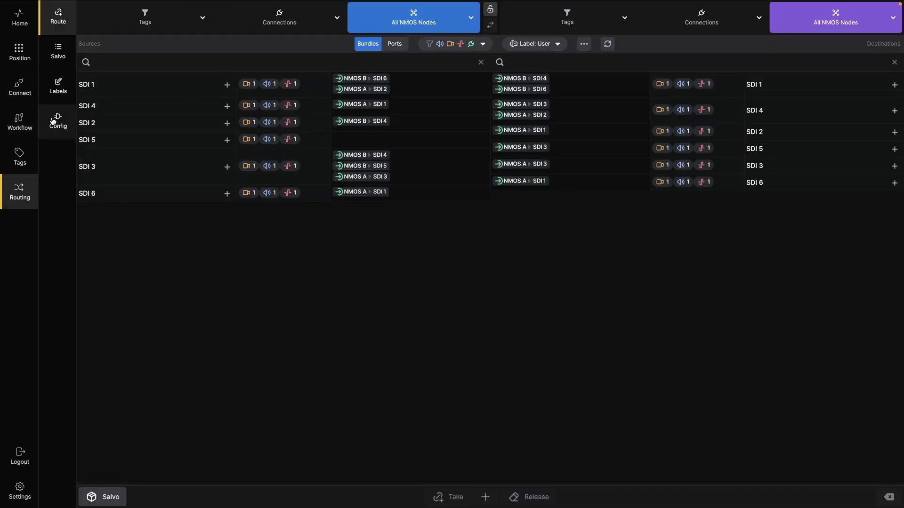
# - Browse the Ports list, expand SDI 1 to see its ports, then switch to Labels
pyautogui.click(56, 122)
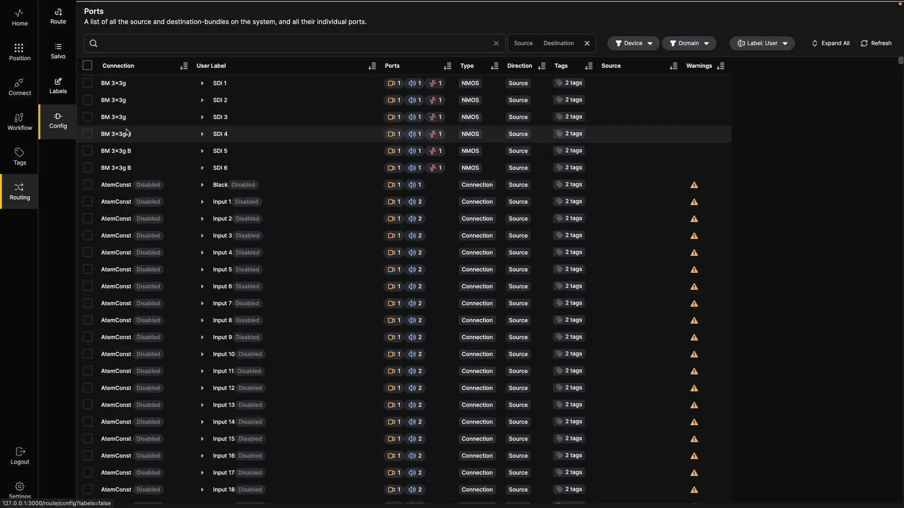
pyautogui.scroll(-3, 284, 262)
pyautogui.scroll(-5, 284, 262)
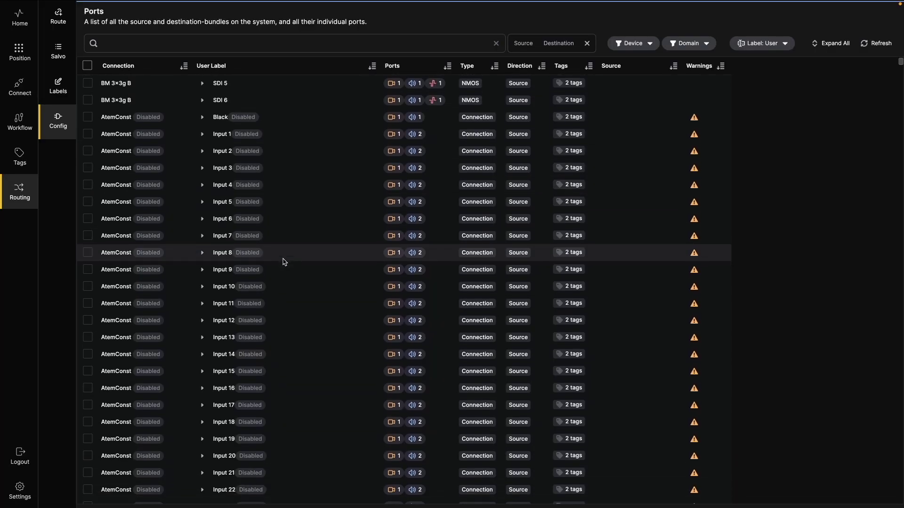
pyautogui.scroll(8, 284, 262)
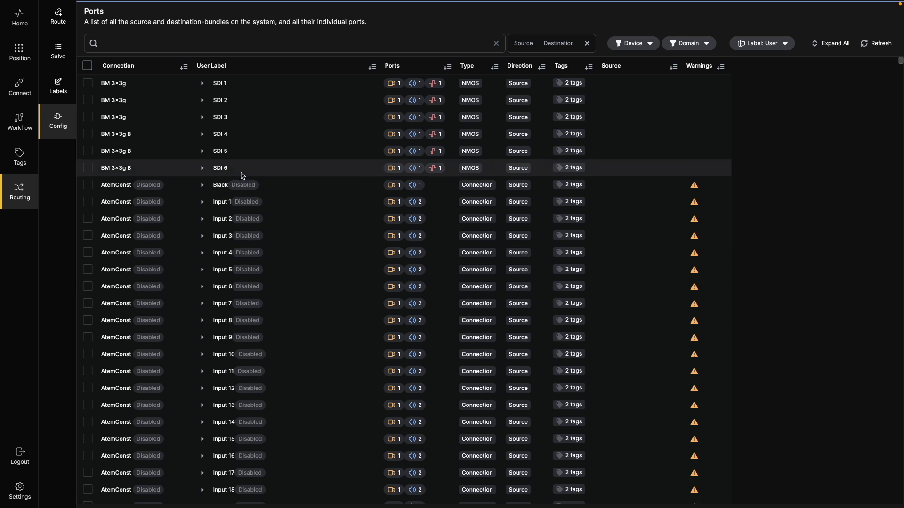
pyautogui.click(202, 85)
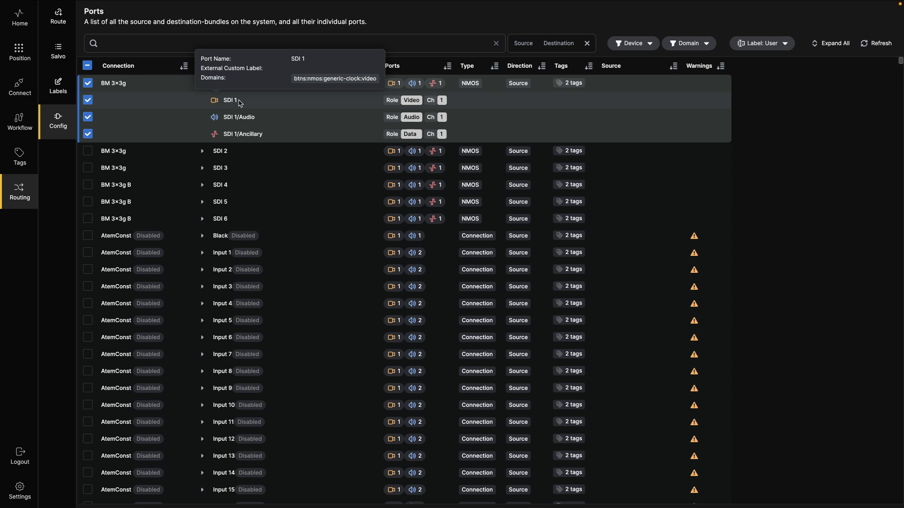
pyautogui.click(58, 87)
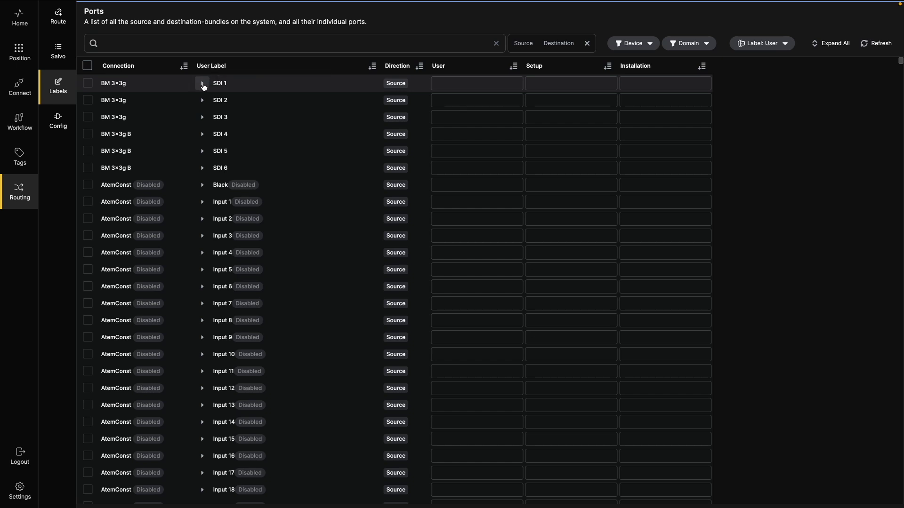
# - Expand SDI 1 and give it and its three ports the user label 'User'
pyautogui.click(203, 84)
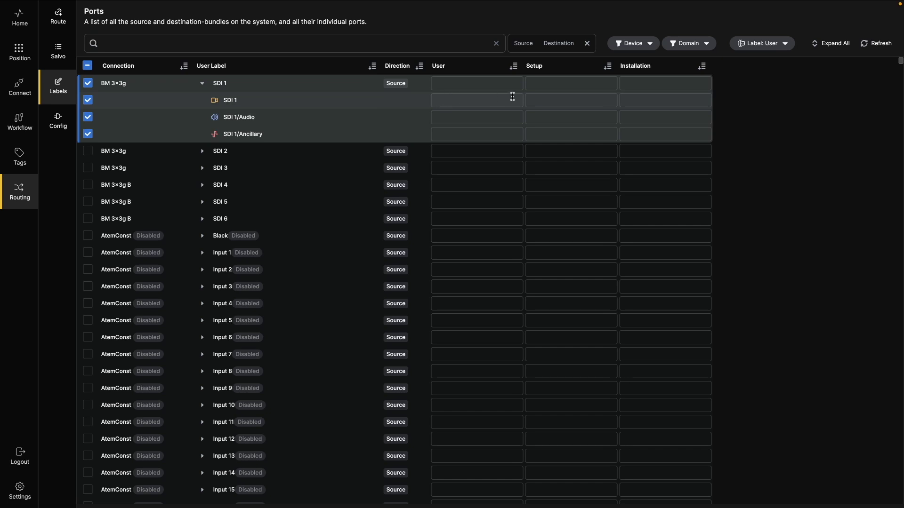
pyautogui.click(446, 99)
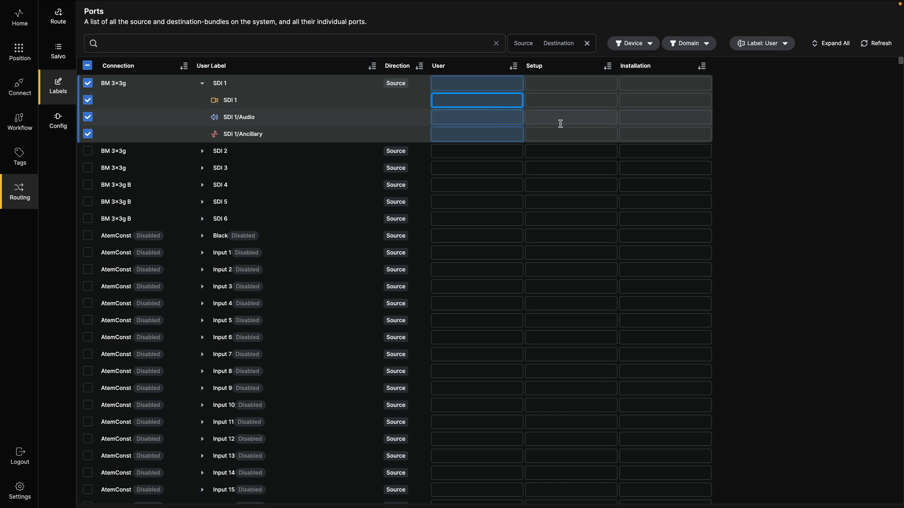
pyautogui.write('User')
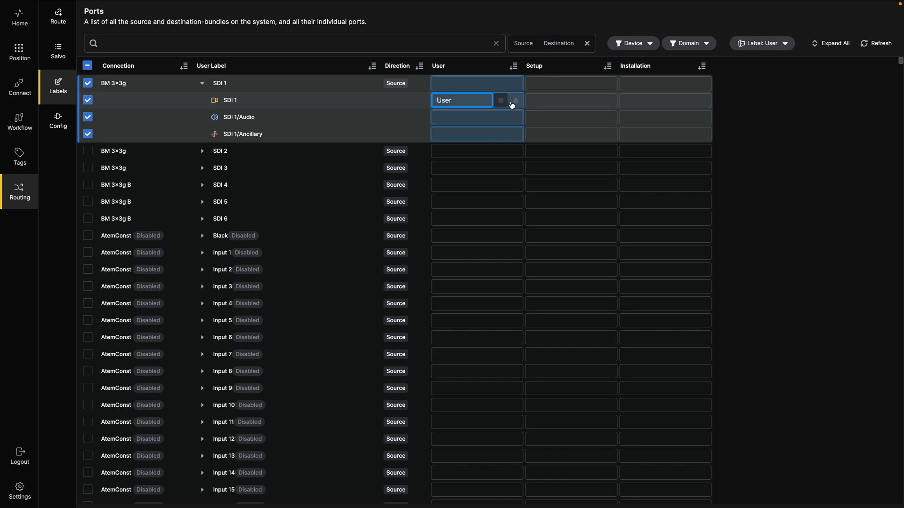
pyautogui.press('Return')
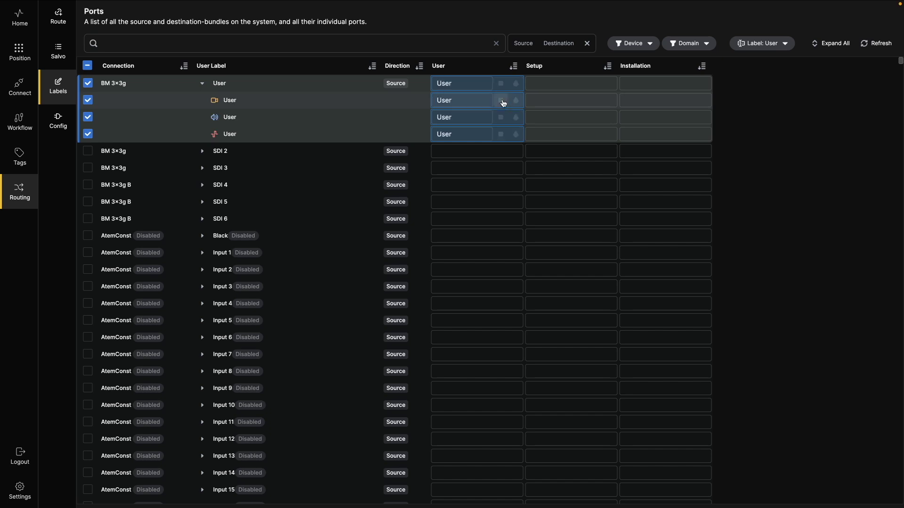
# - Give the User label the reload icon and red colour, then check the label display options
pyautogui.click(502, 100)
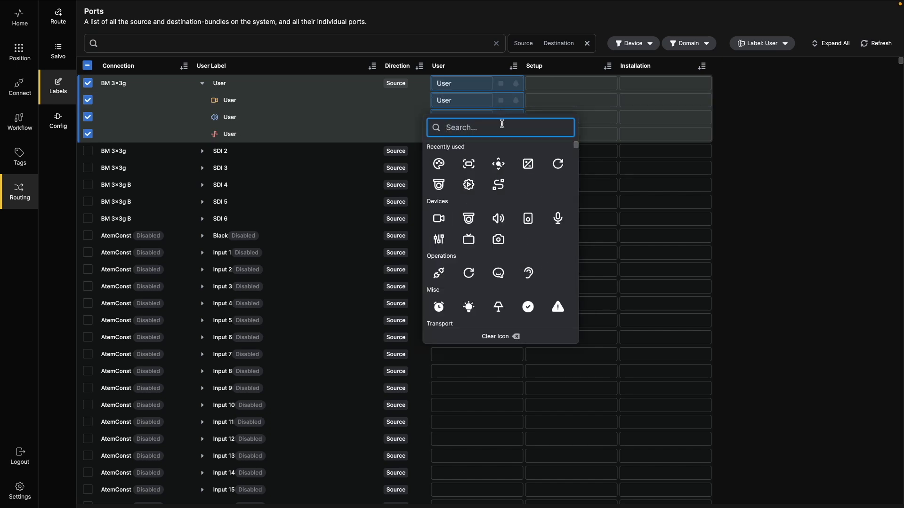
pyautogui.click(560, 164)
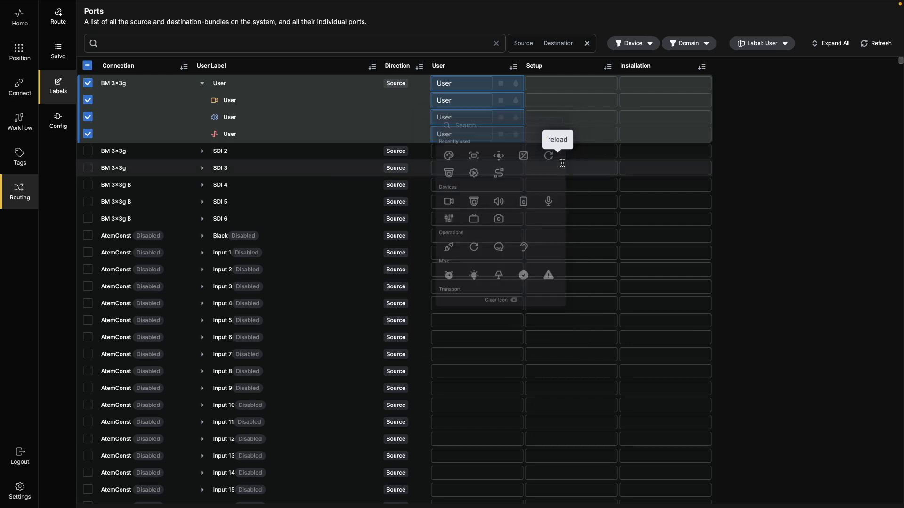
pyautogui.click(516, 83)
pyautogui.click(421, 110)
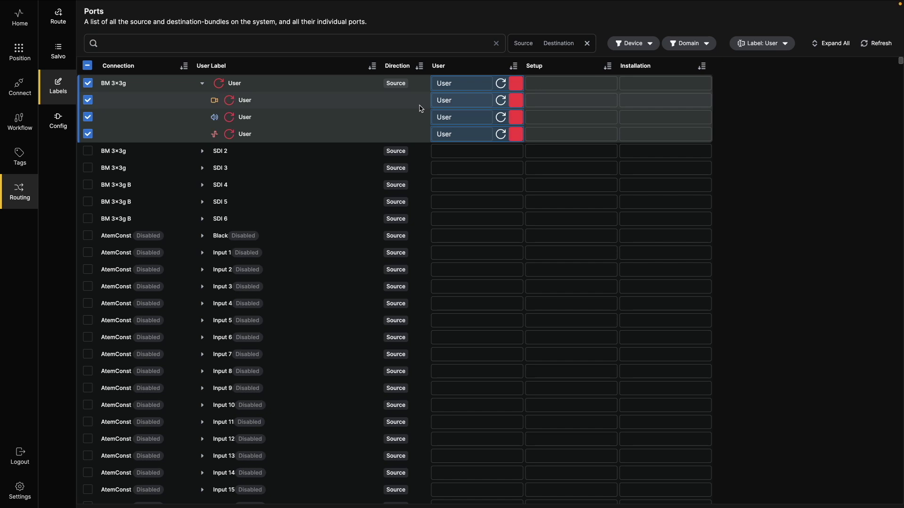
pyautogui.click(783, 45)
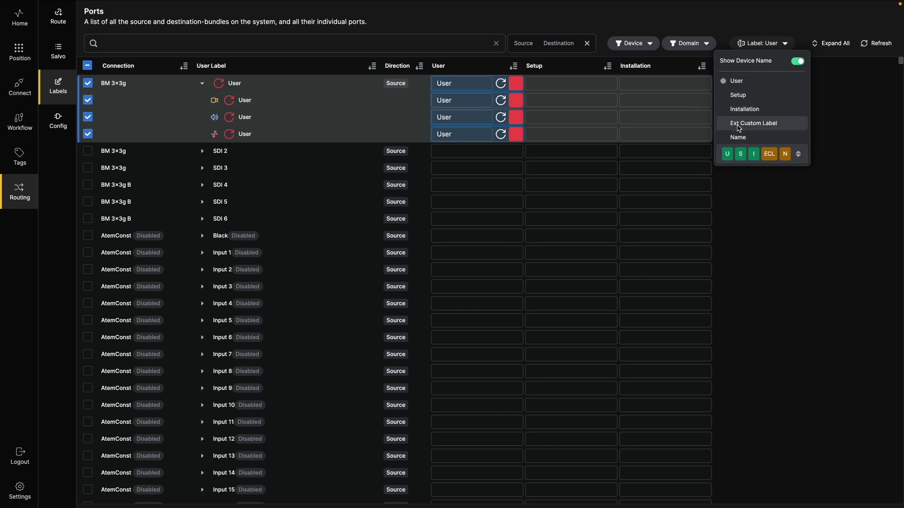
pyautogui.click(598, 200)
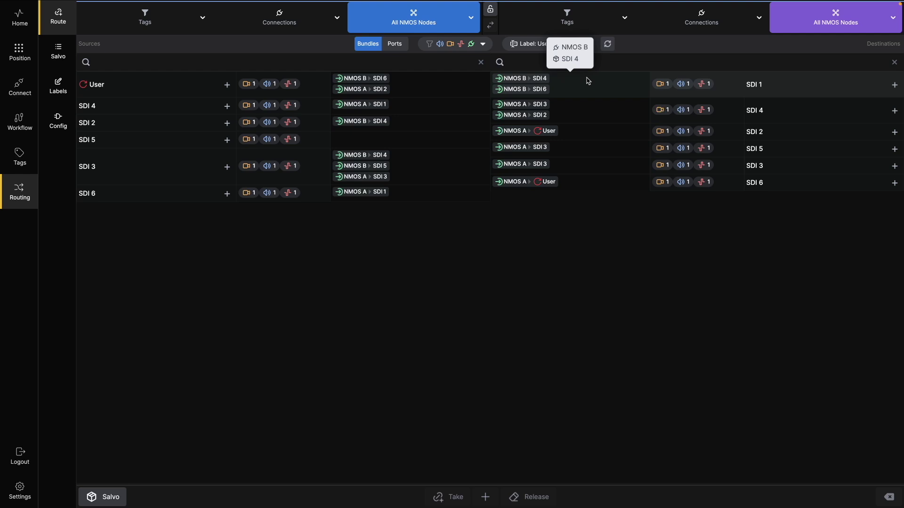
# - Route source User to destination SDI 1 and take the three pending routes
pyautogui.click(748, 85)
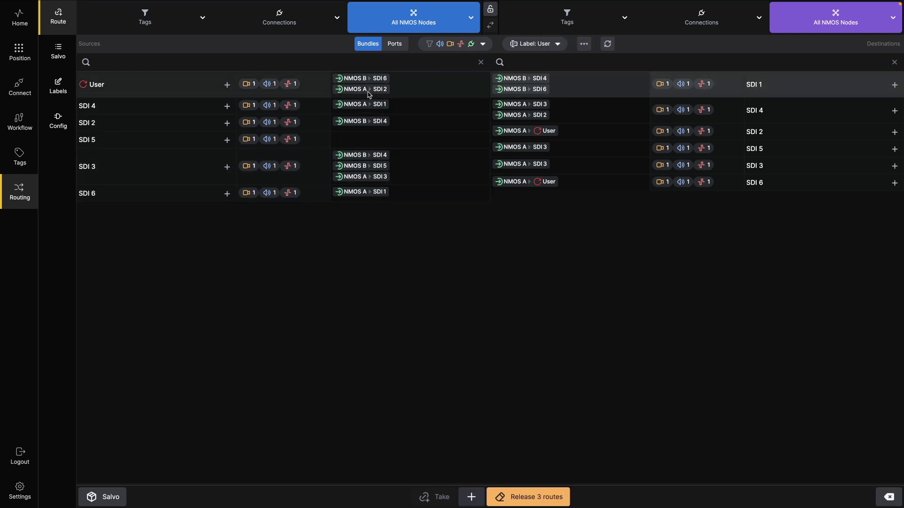
pyautogui.click(369, 80)
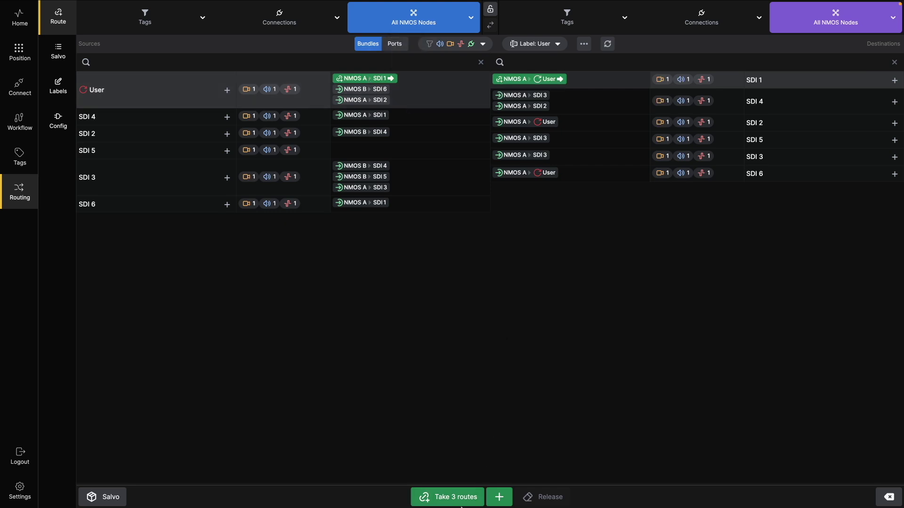
pyautogui.click(443, 498)
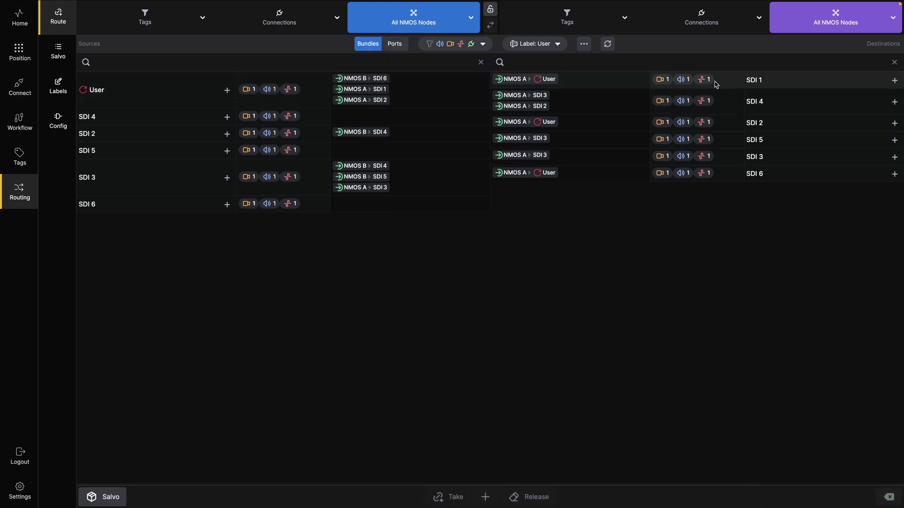
pyautogui.click(59, 52)
# - Execute the Clear Atem salvo, then open the Routing position's button layout
pyautogui.click(116, 53)
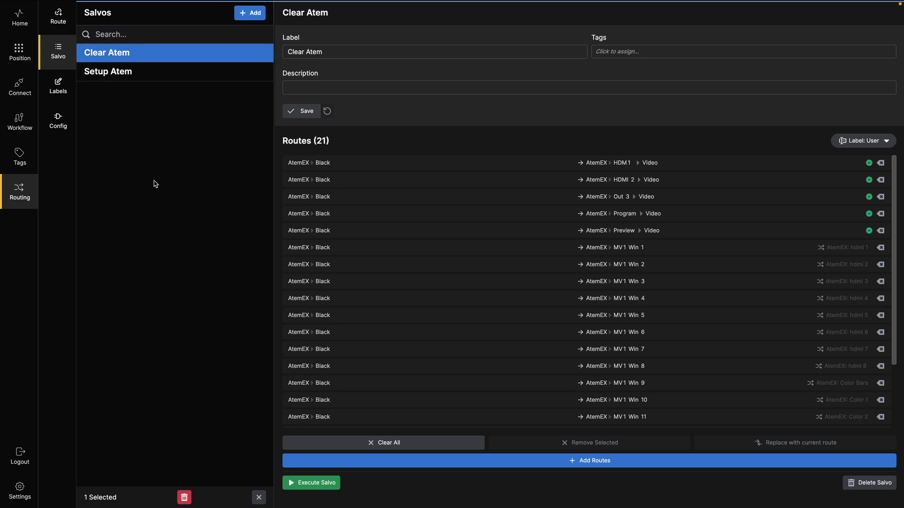
pyautogui.click(310, 485)
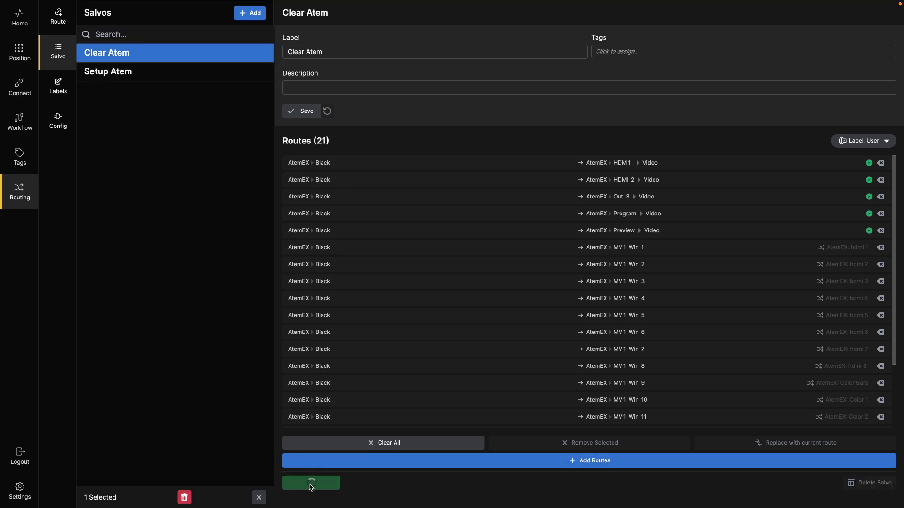
pyautogui.click(19, 51)
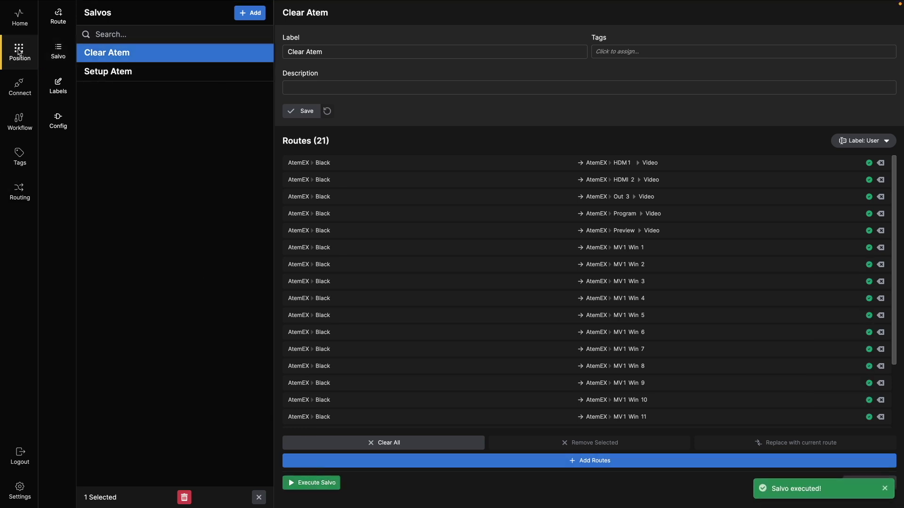
pyautogui.click(102, 92)
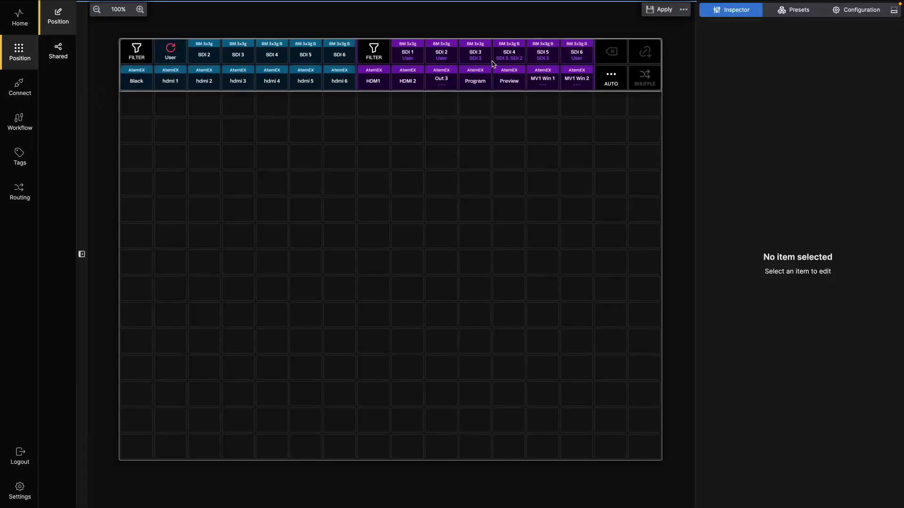
# - Select Router Section 1 and show tag filters for both its sources and destinations
pyautogui.click(493, 64)
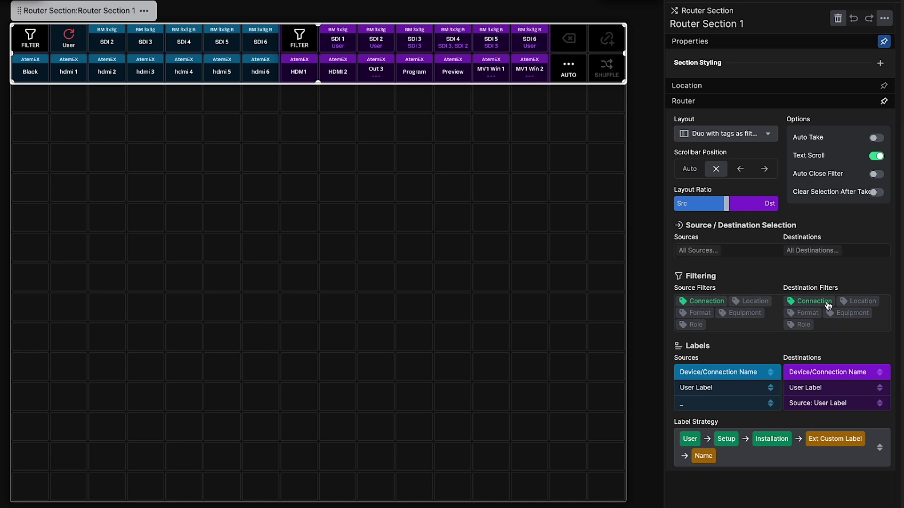
pyautogui.click(31, 41)
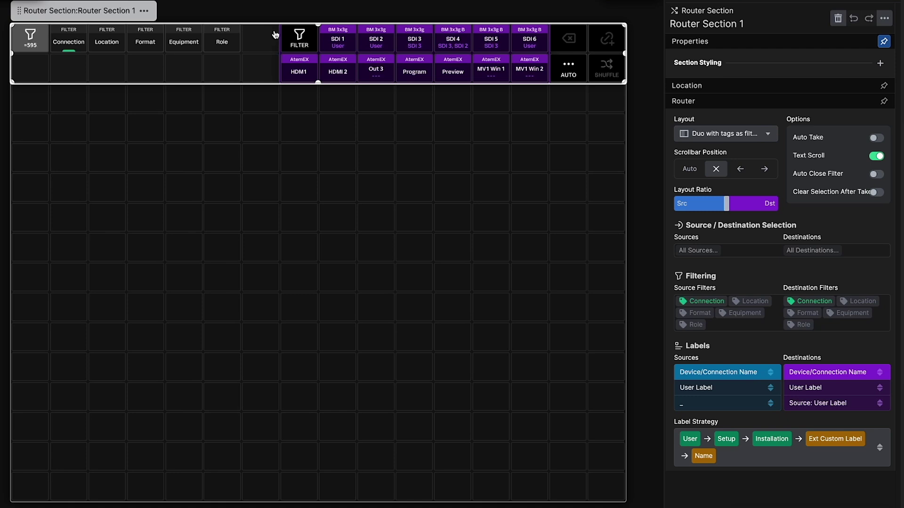
pyautogui.click(295, 41)
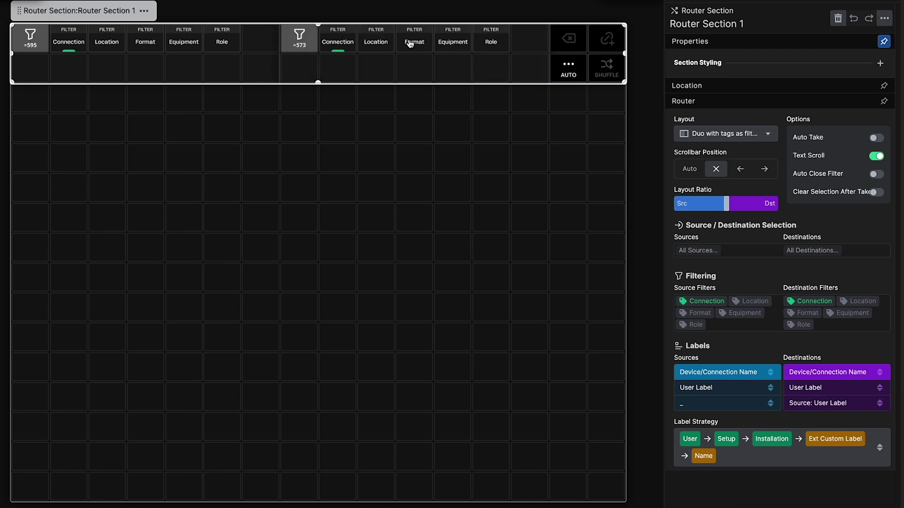